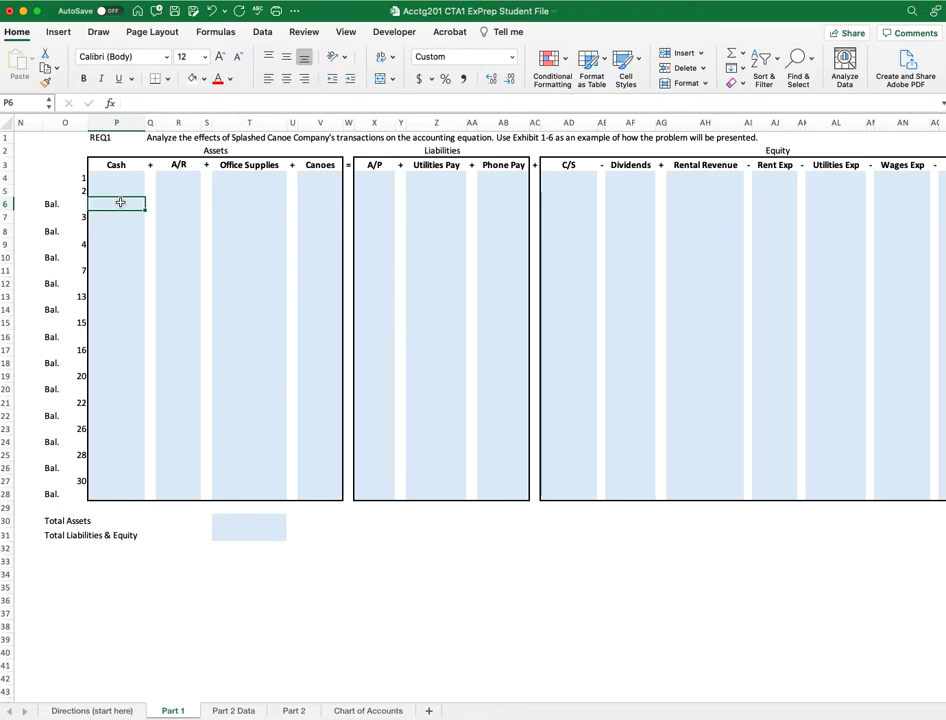
pyautogui.write('=')
pyautogui.press('Up')
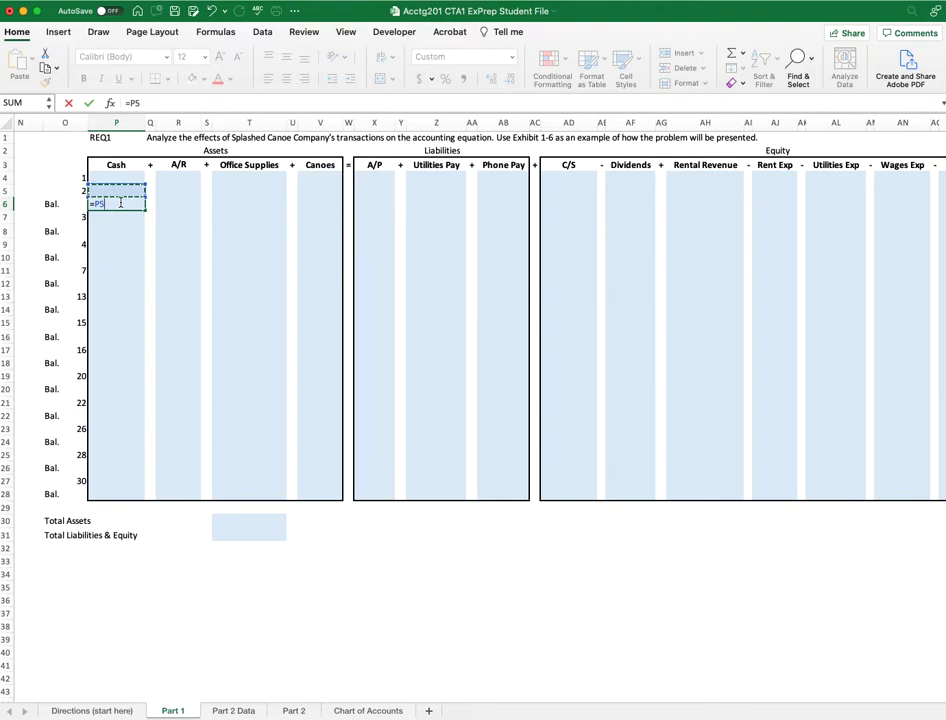
pyautogui.press('Return')
# Step: Enter the formula =P4+P5 in P6 for the first Cash balance
pyautogui.click(120, 205)
pyautogui.write('=')
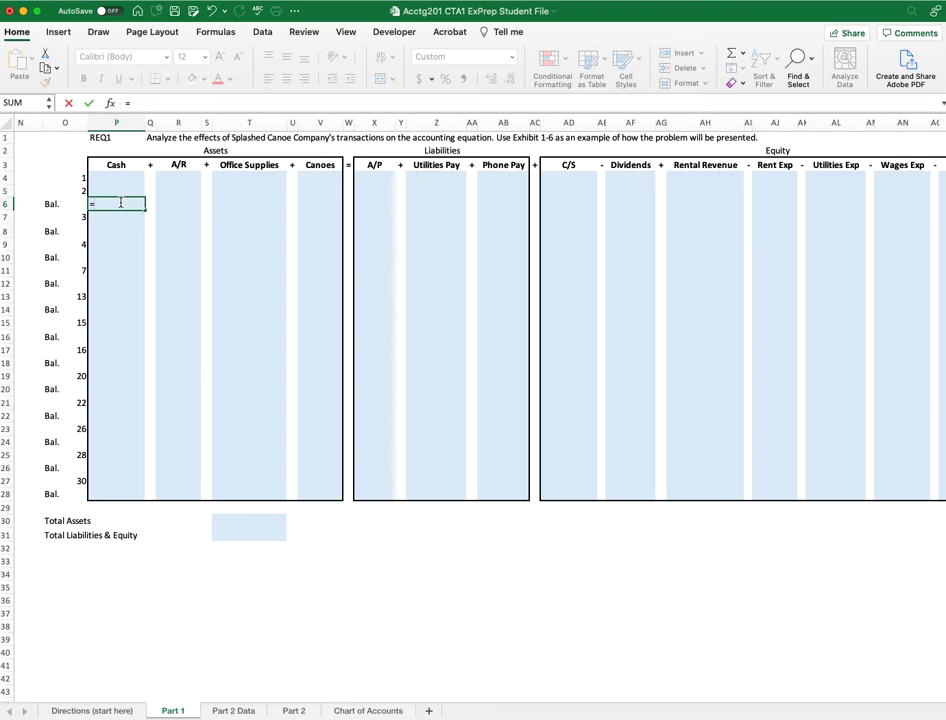
pyautogui.press('Up')
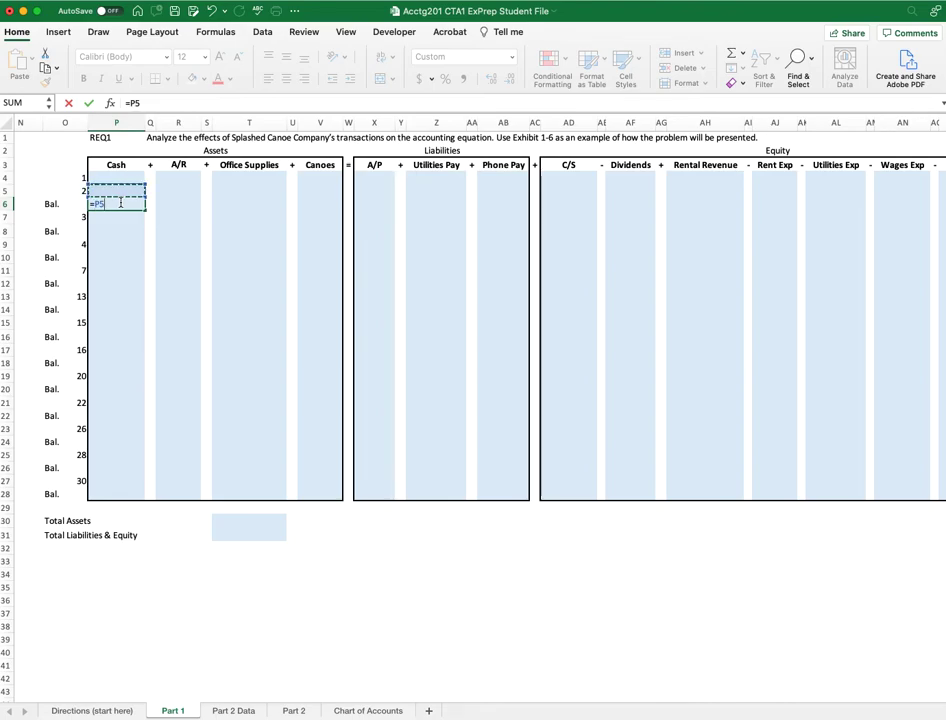
pyautogui.press('Up')
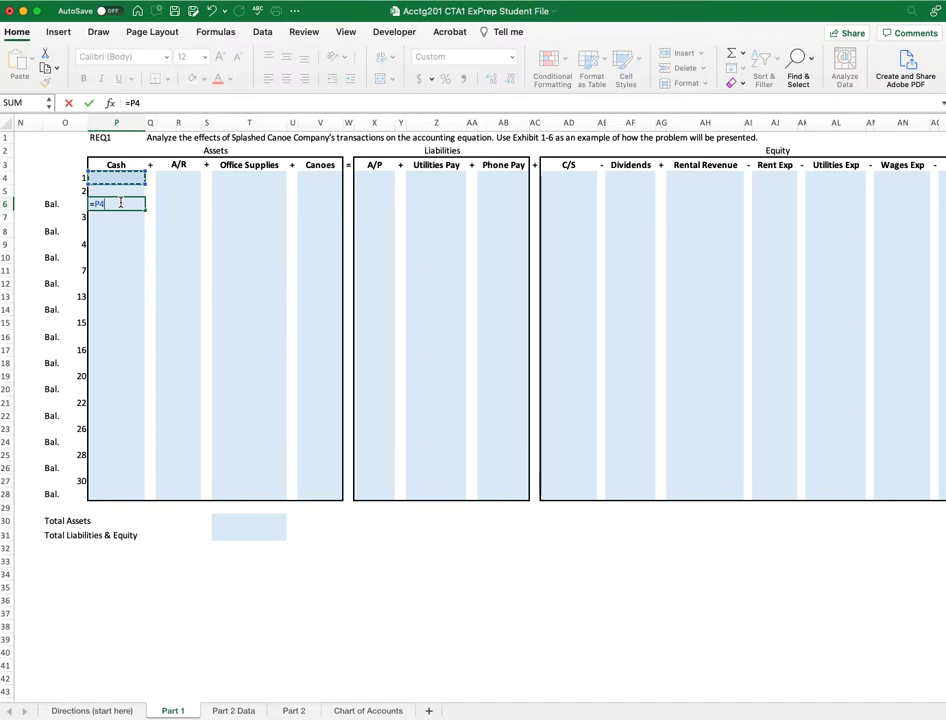
pyautogui.write('-')
pyautogui.press('BackSpace')
pyautogui.write('+1')
pyautogui.press('Up')
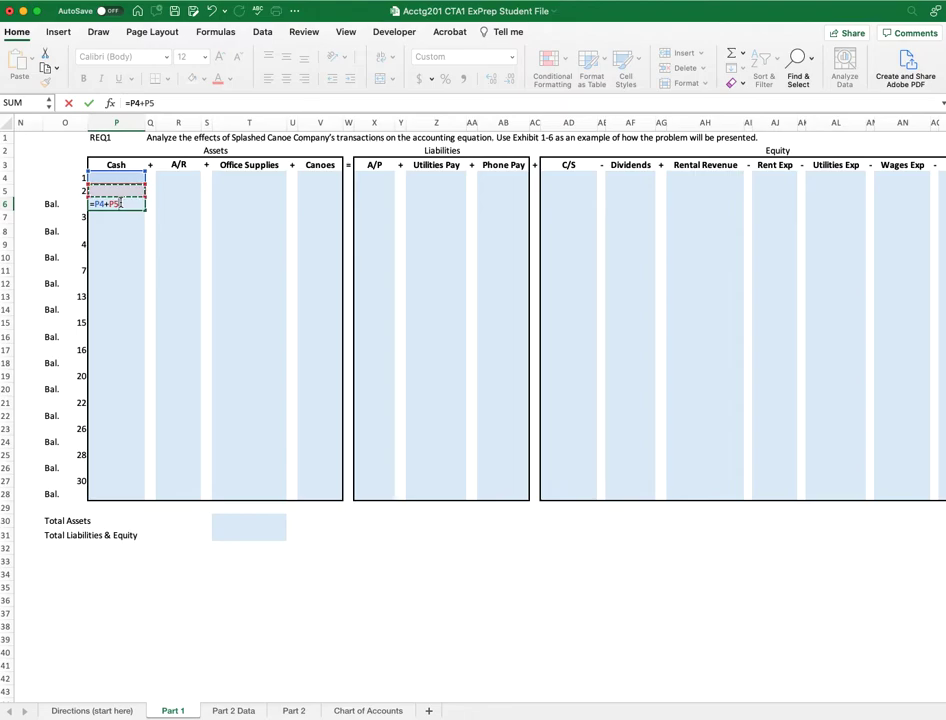
pyautogui.press('Return')
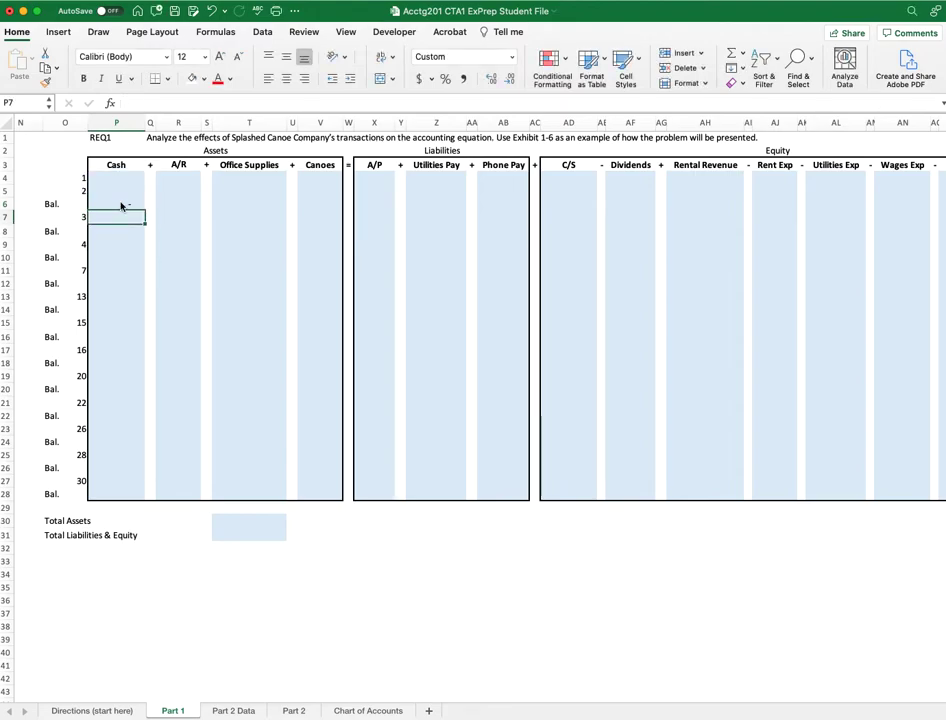
# Step: Enter the formula =SUM(P7:P8) in P9 of the Cash column
pyautogui.click(121, 205)
pyautogui.press('Down')
pyautogui.press('Down')
pyautogui.press('Down')
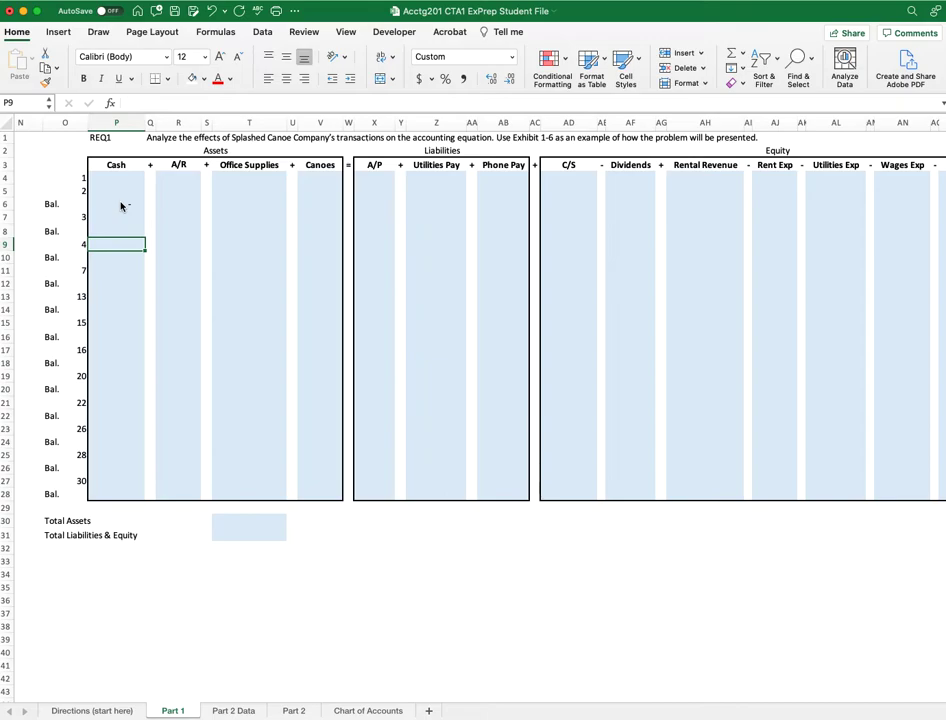
pyautogui.write('=sum')
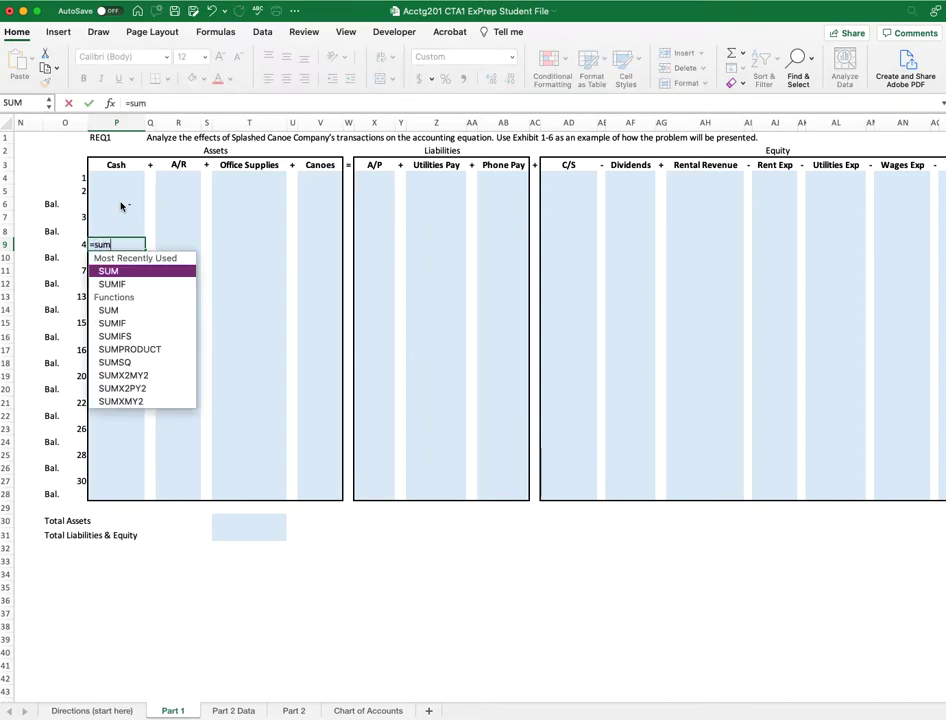
pyautogui.write('(')
pyautogui.moveTo(120, 216); pyautogui.dragTo(119, 229)
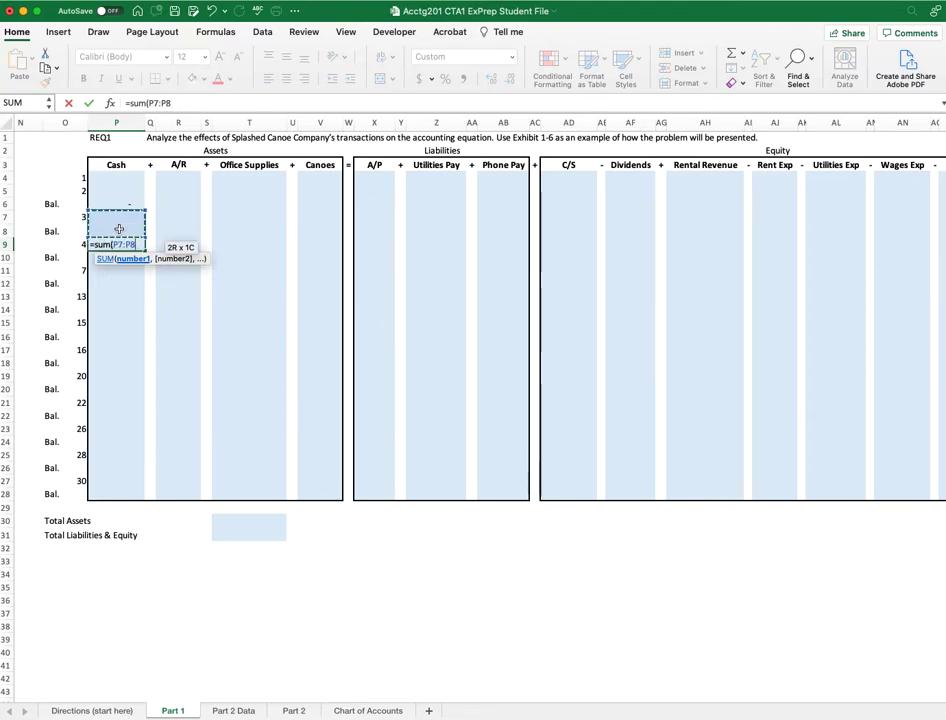
pyautogui.write(')')
pyautogui.press('Return')
pyautogui.press('Up')
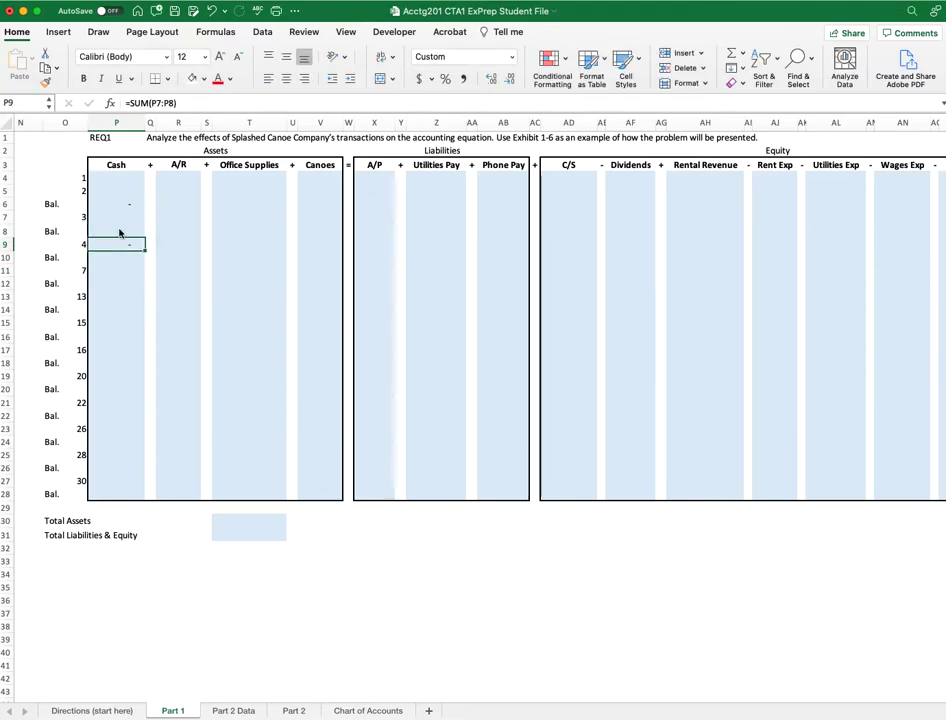
# Step: Enter Cash amounts of 1255 for transaction 1 in P4 and 125 for transaction 2 in P5
pyautogui.press('Up')
pyautogui.press('Up')
pyautogui.press('Up')
pyautogui.press('Up')
pyautogui.press('Up')
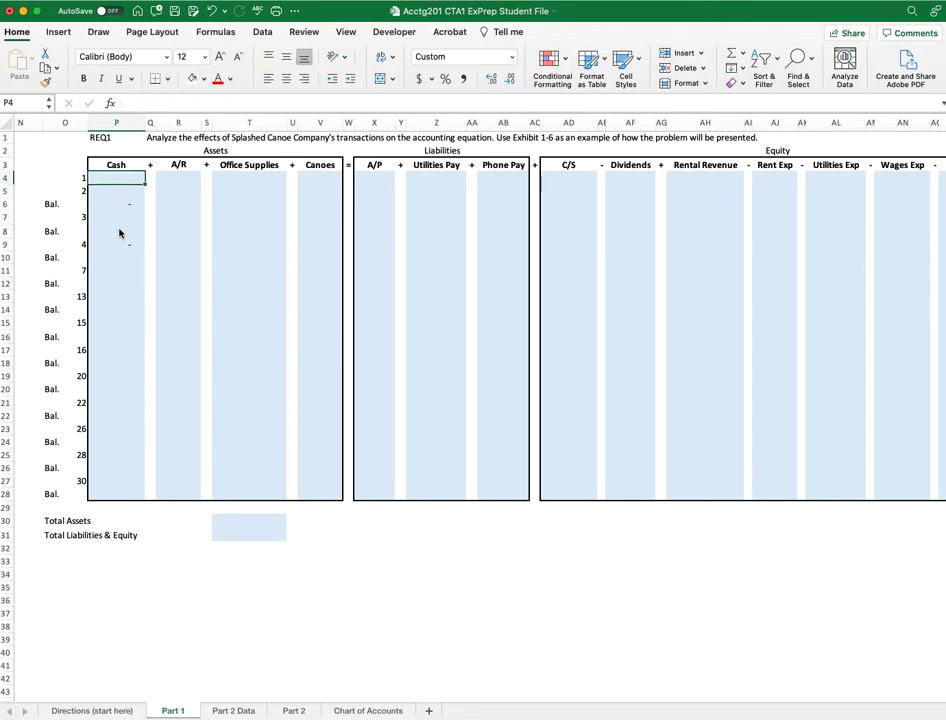
pyautogui.write('1255')
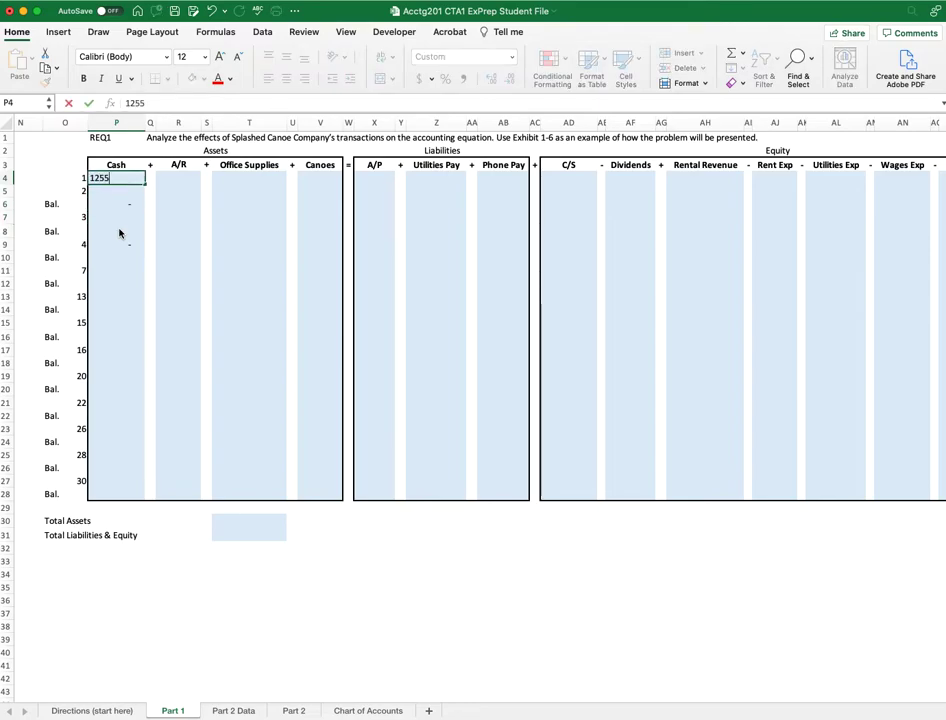
pyautogui.press('Return')
pyautogui.write('1')
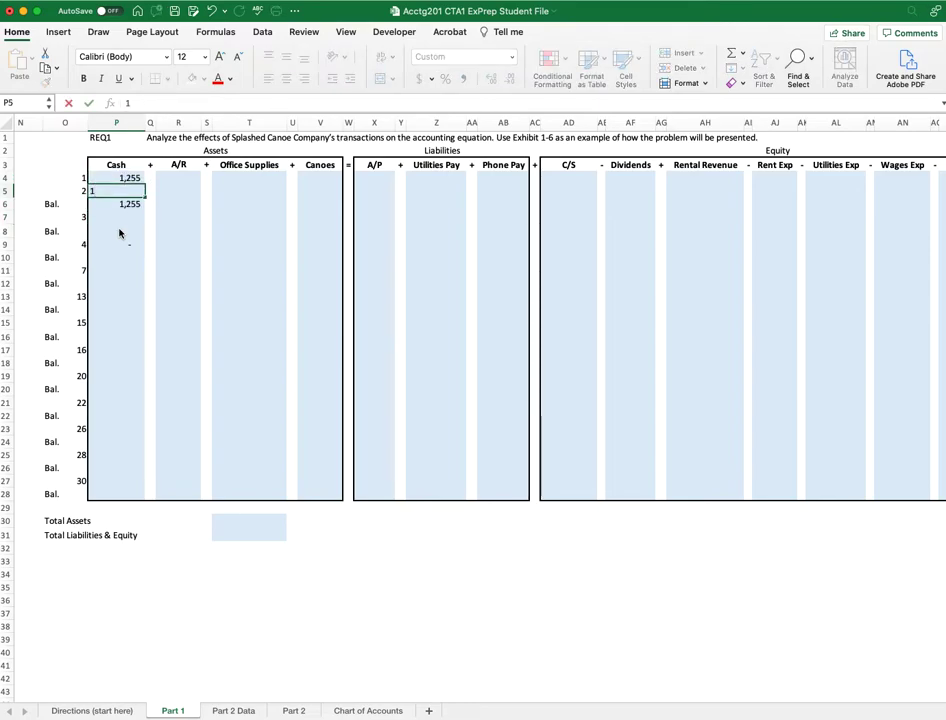
pyautogui.write('25')
pyautogui.press('Return')
pyautogui.press('Return')
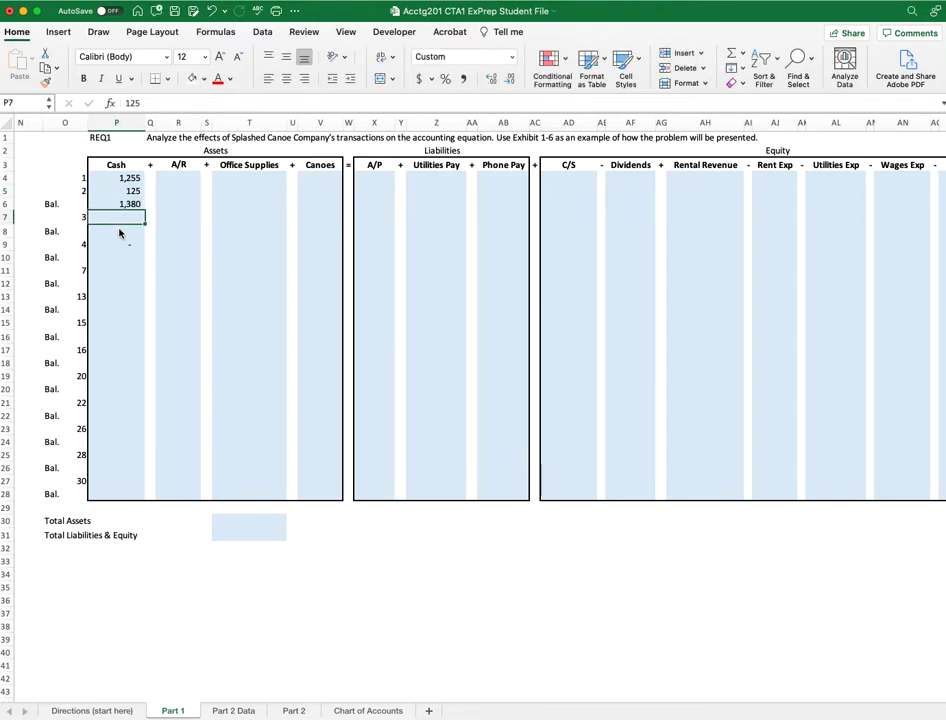
# Step: Enter -55 in P7 as the Cash amount for transaction 3
pyautogui.write('-')
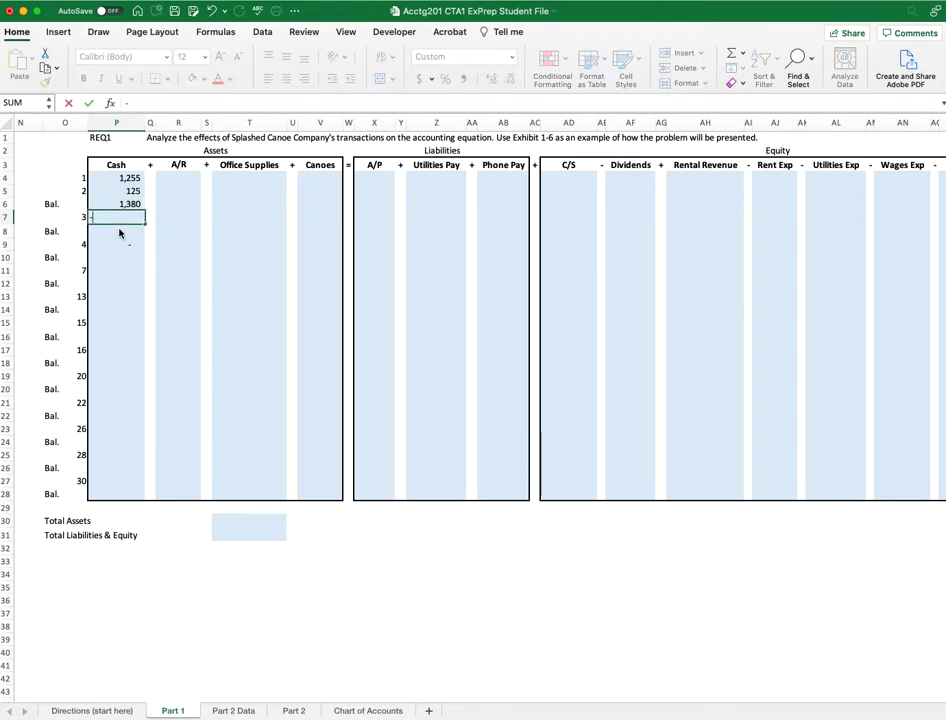
pyautogui.write('55')
pyautogui.press('Return')
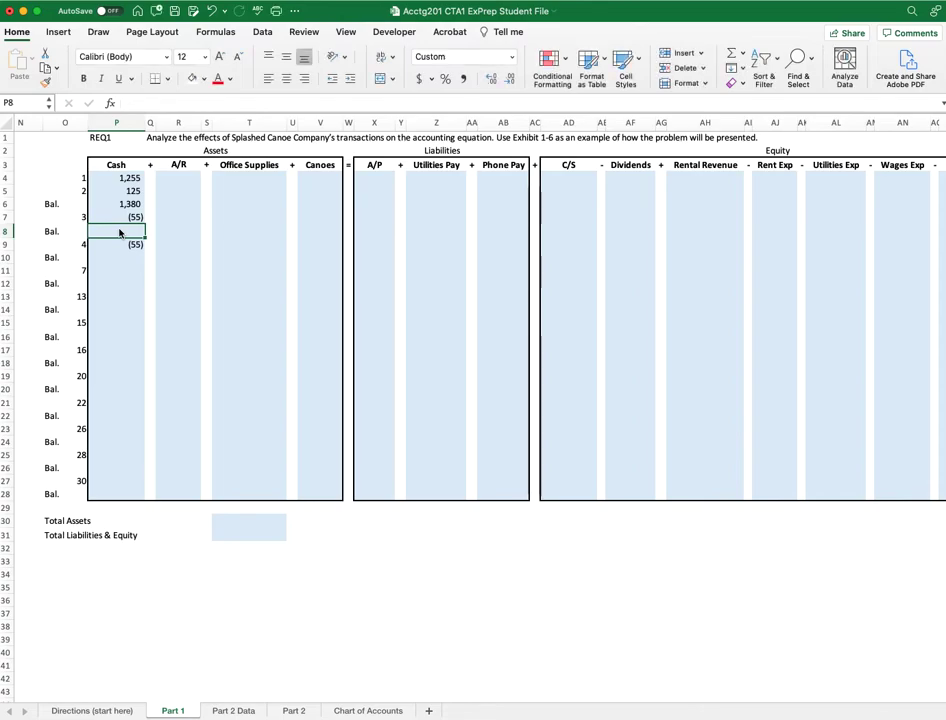
# Step: Delete the misplaced SUM formula from P9 in the transaction 4 row
pyautogui.press('Up')
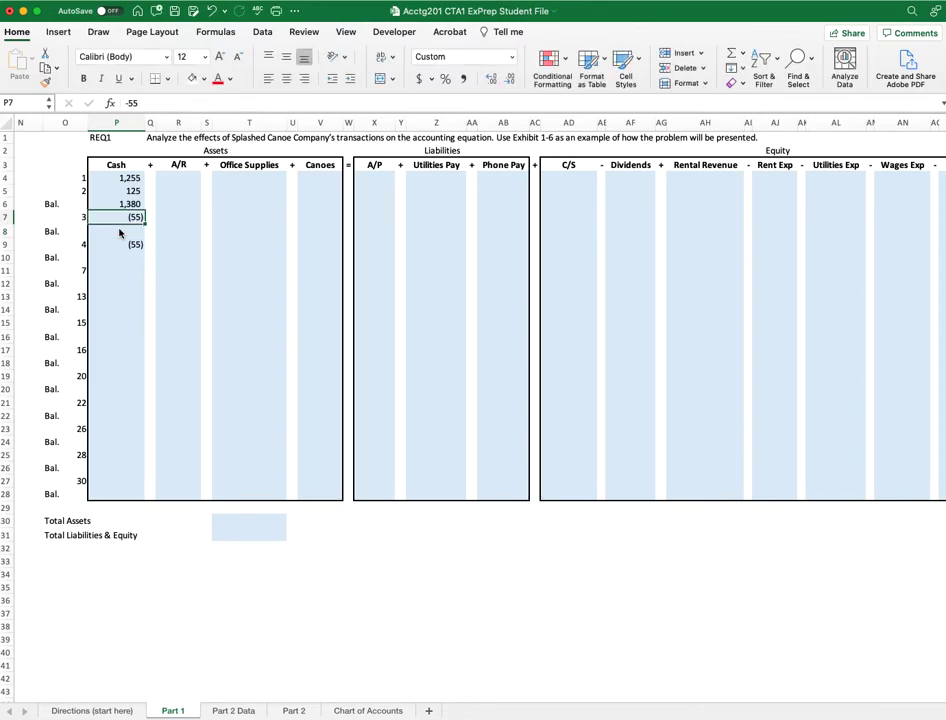
pyautogui.press('Up')
pyautogui.press('Down')
pyautogui.press('Down')
pyautogui.press('Down')
pyautogui.press('Delete')
# Step: Enter the formula =SUM(P6+P7) in P8 for the Cash balance following transaction 3
pyautogui.press('Up')
pyautogui.write('=')
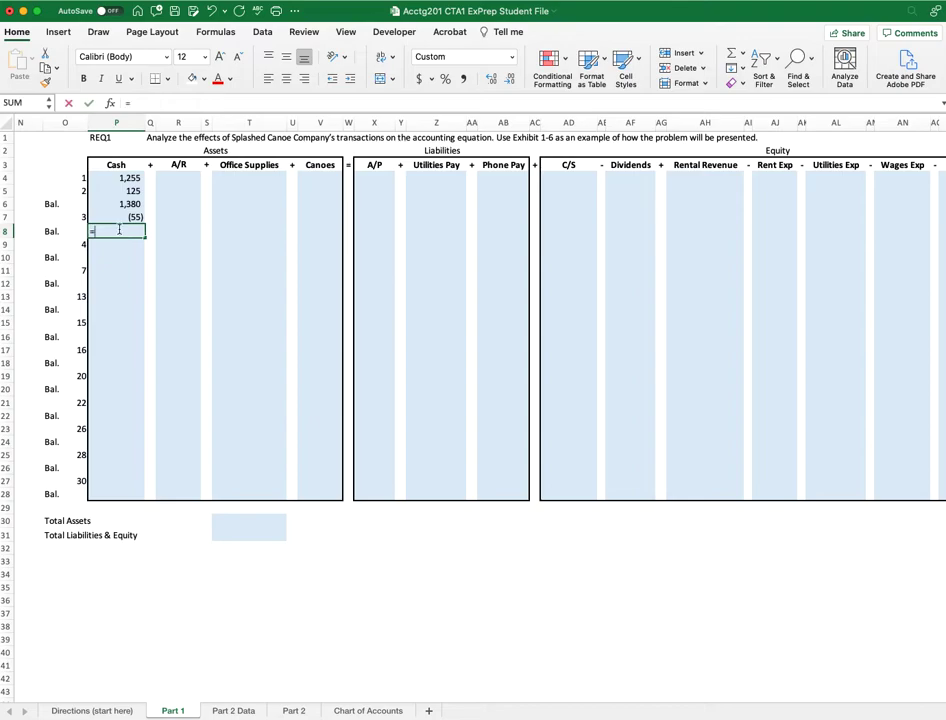
pyautogui.write('sum(')
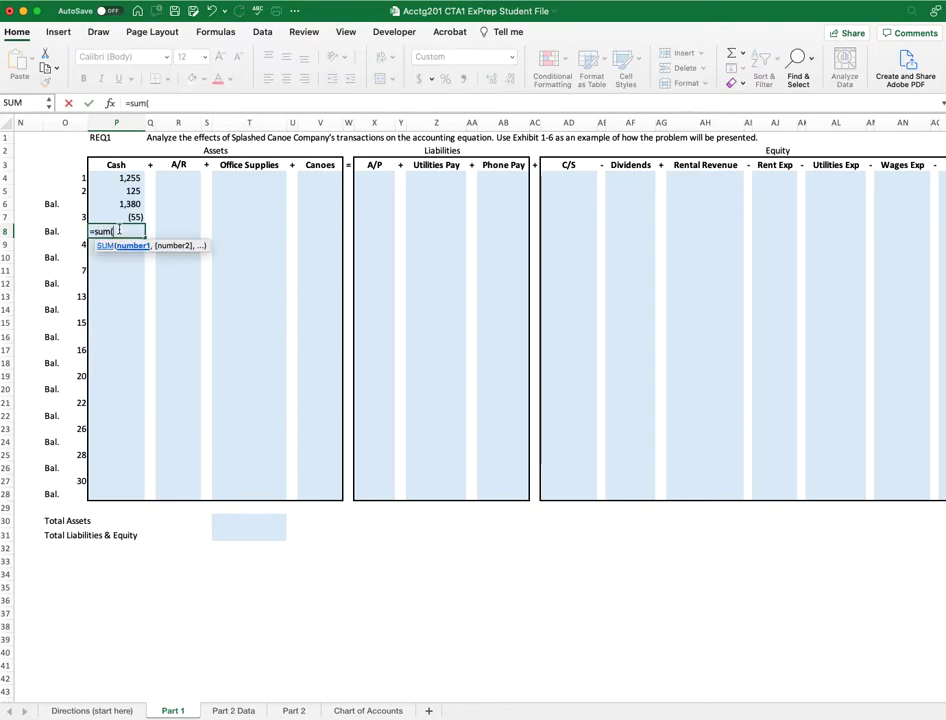
pyautogui.press('Up')
pyautogui.press('Up')
pyautogui.write('+')
pyautogui.press('Up')
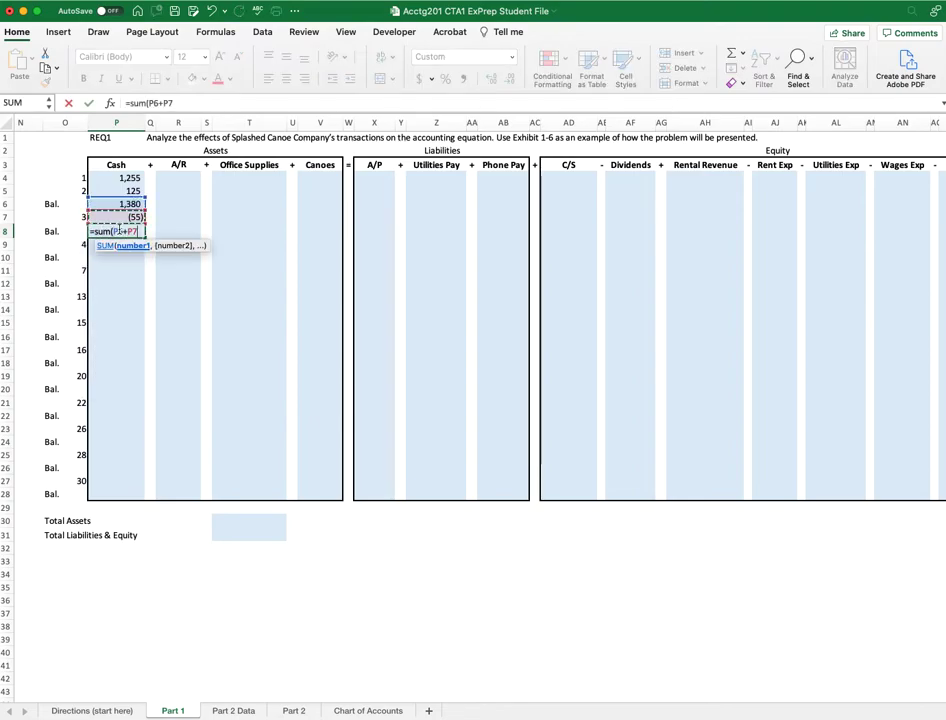
pyautogui.press('Return')
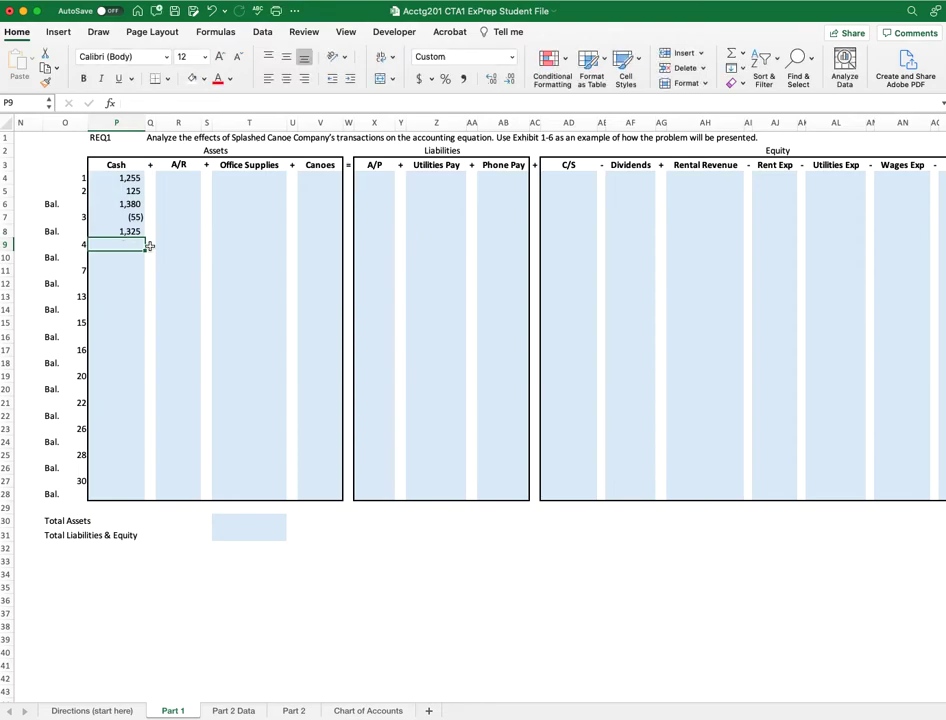
# Step: Copy the balance formula from P8 into every remaining Cash balance cell, P10 to P28, and every A/R balance cell, R6 to R28
pyautogui.click(120, 204)
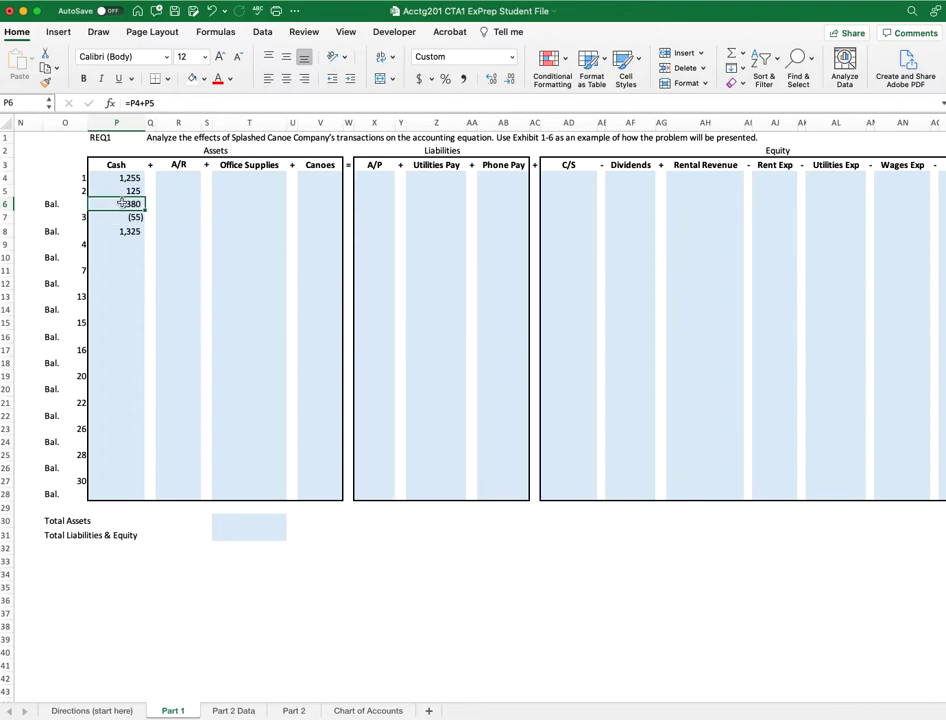
pyautogui.click(120, 231)
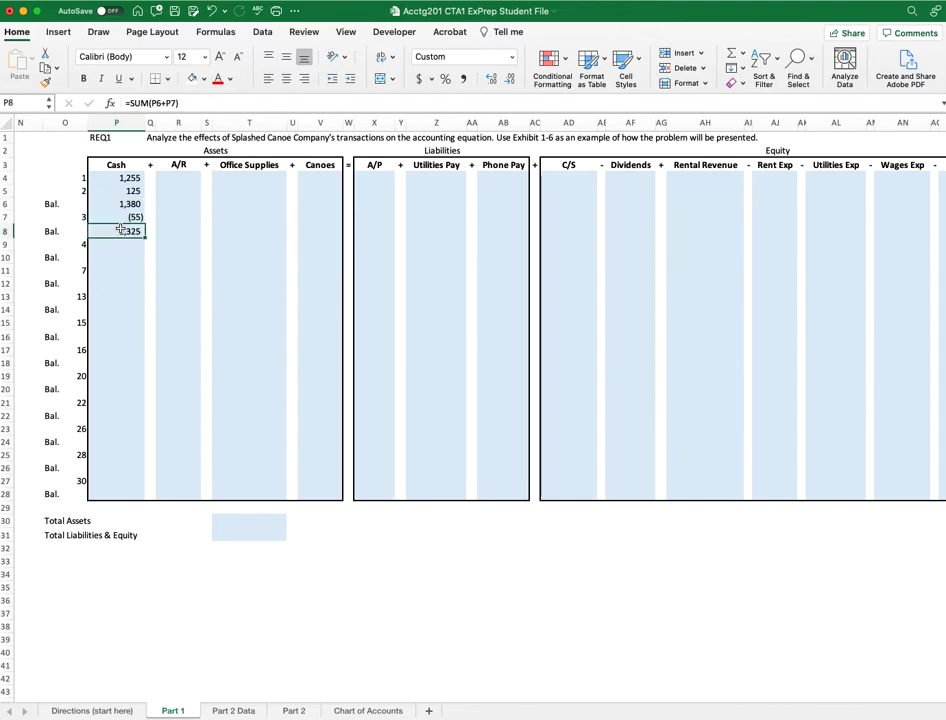
pyautogui.press('cmd+c')
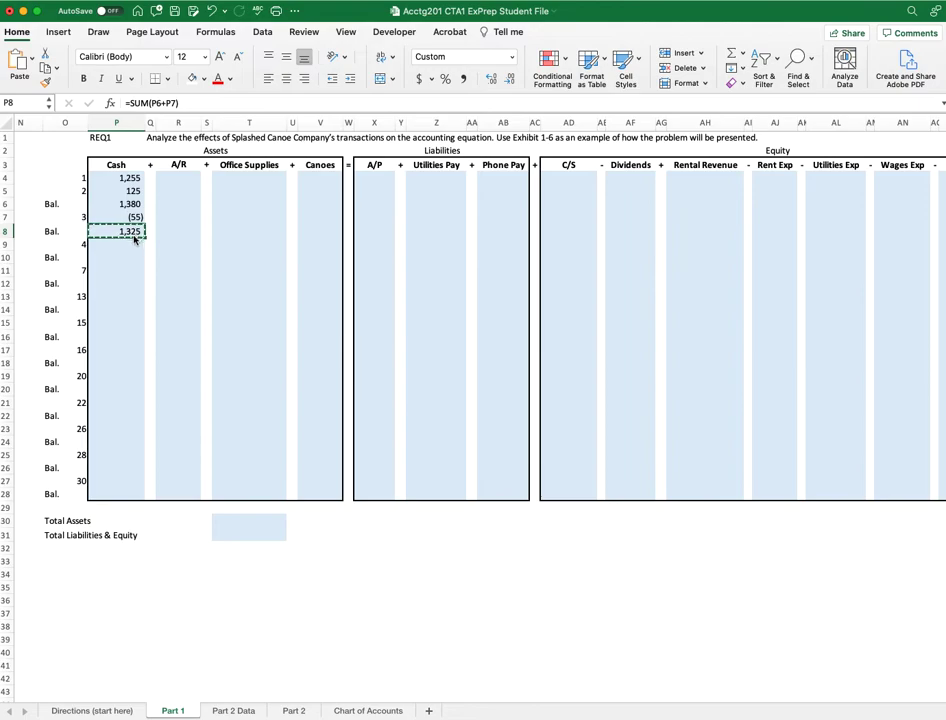
pyautogui.click(112, 257)
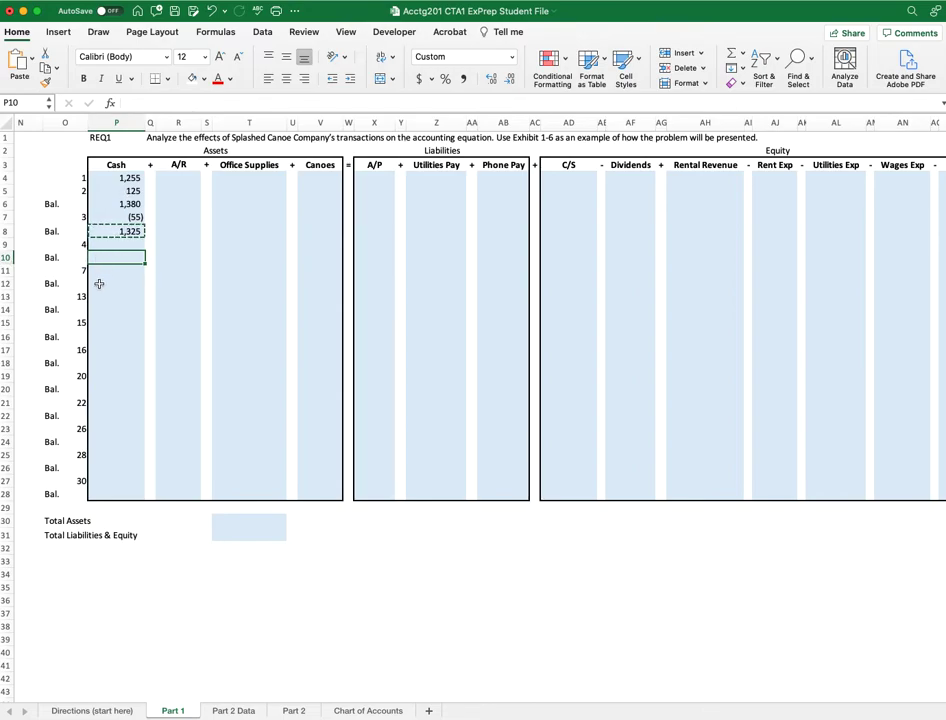
pyautogui.keyDown('super'); pyautogui.click(105, 283); pyautogui.keyUp('super')
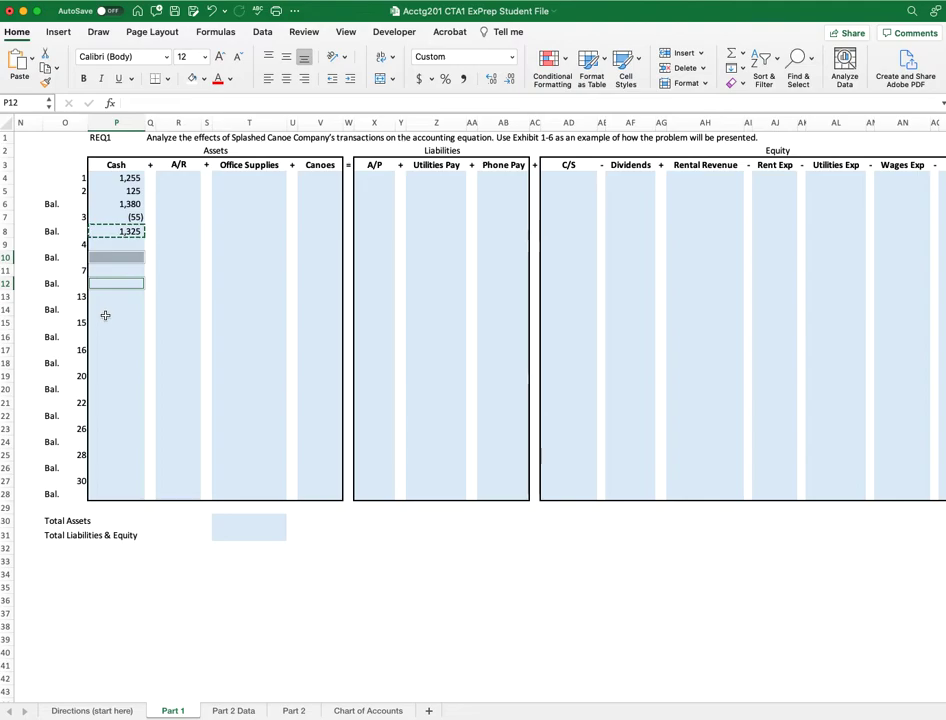
pyautogui.keyDown('super'); pyautogui.click(105, 312); pyautogui.keyUp('super')
pyautogui.keyDown('super'); pyautogui.click(105, 338); pyautogui.keyUp('super')
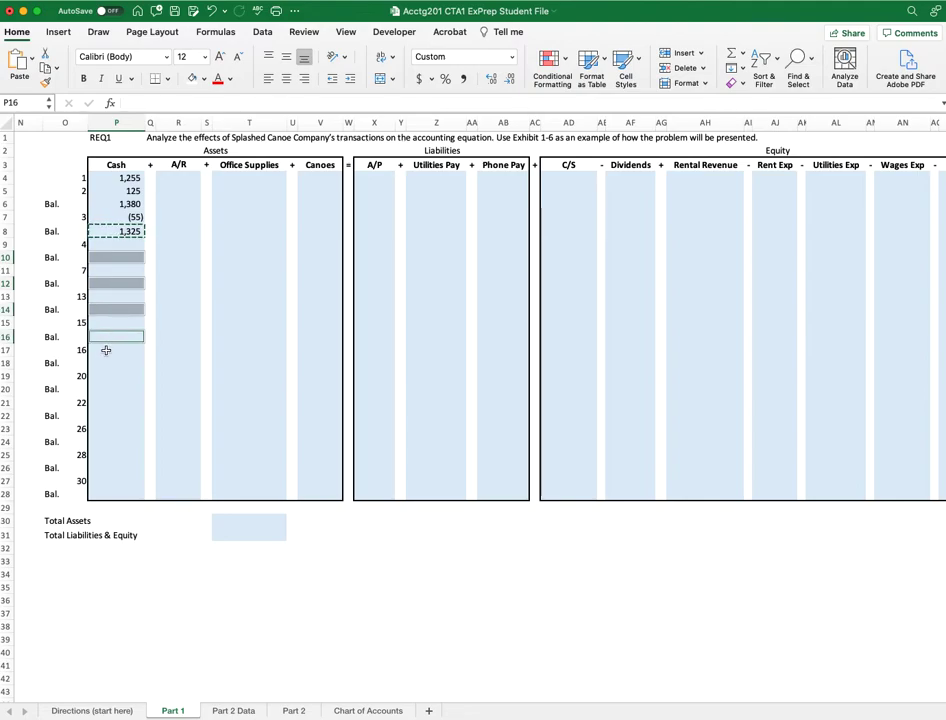
pyautogui.keyDown('super'); pyautogui.click(106, 363); pyautogui.keyUp('super')
pyautogui.keyDown('super'); pyautogui.click(106, 390); pyautogui.keyUp('super')
pyautogui.keyDown('super'); pyautogui.click(104, 414); pyautogui.keyUp('super')
pyautogui.keyDown('super'); pyautogui.click(101, 441); pyautogui.keyUp('super')
pyautogui.keyDown('super'); pyautogui.click(101, 467); pyautogui.keyUp('super')
pyautogui.keyDown('super'); pyautogui.click(101, 492); pyautogui.keyUp('super')
pyautogui.keyDown('super'); pyautogui.click(174, 494); pyautogui.keyUp('super')
pyautogui.keyDown('super'); pyautogui.click(174, 467); pyautogui.keyUp('super')
pyautogui.keyDown('super'); pyautogui.click(174, 441); pyautogui.keyUp('super')
pyautogui.keyDown('super'); pyautogui.click(173, 405); pyautogui.keyUp('super')
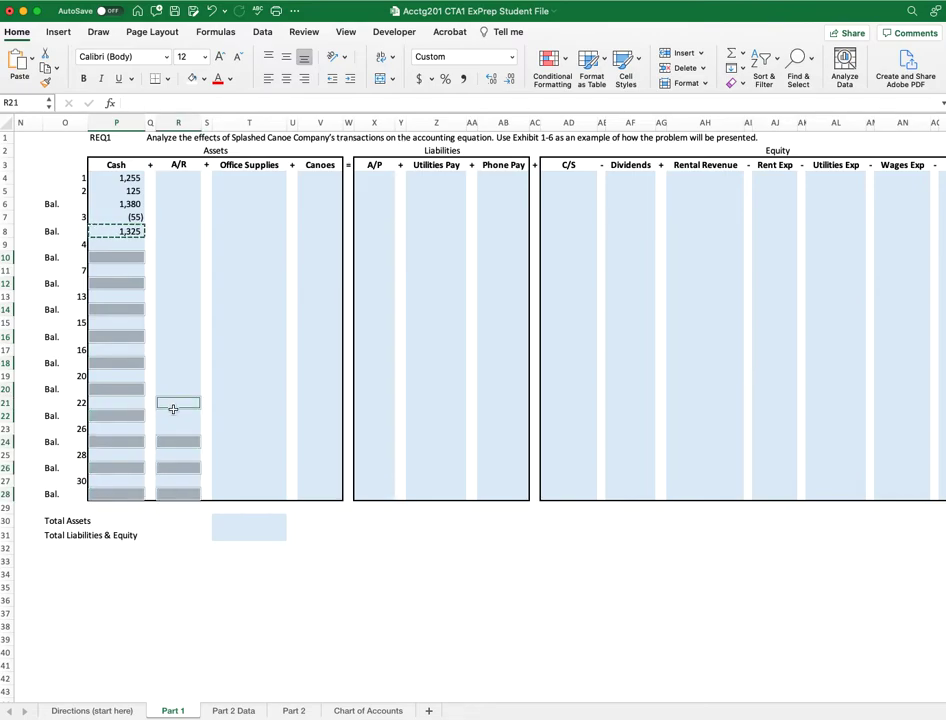
pyautogui.keyDown('super'); pyautogui.click(173, 409); pyautogui.keyUp('super')
pyautogui.keyDown('super'); pyautogui.click(173, 413); pyautogui.keyUp('super')
pyautogui.keyDown('super'); pyautogui.click(177, 390); pyautogui.keyUp('super')
pyautogui.keyDown('super'); pyautogui.click(172, 364); pyautogui.keyUp('super')
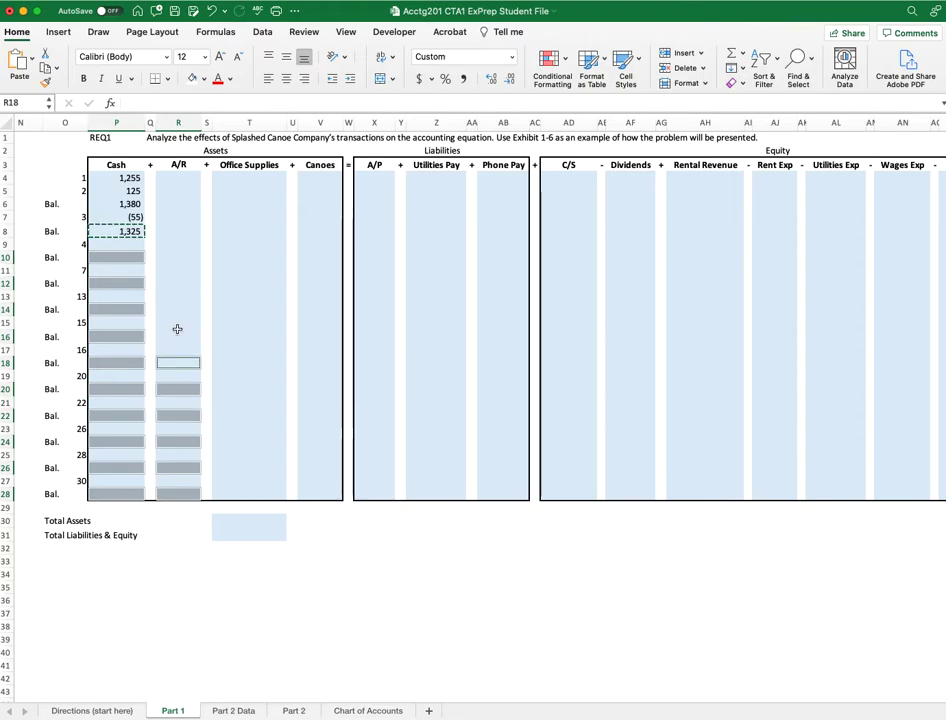
pyautogui.keyDown('super'); pyautogui.click(177, 334); pyautogui.keyUp('super')
pyautogui.keyDown('super'); pyautogui.click(174, 310); pyautogui.keyUp('super')
pyautogui.keyDown('super'); pyautogui.click(172, 283); pyautogui.keyUp('super')
pyautogui.keyDown('super'); pyautogui.click(170, 257); pyautogui.keyUp('super')
pyautogui.keyDown('super'); pyautogui.click(178, 225); pyautogui.keyUp('super')
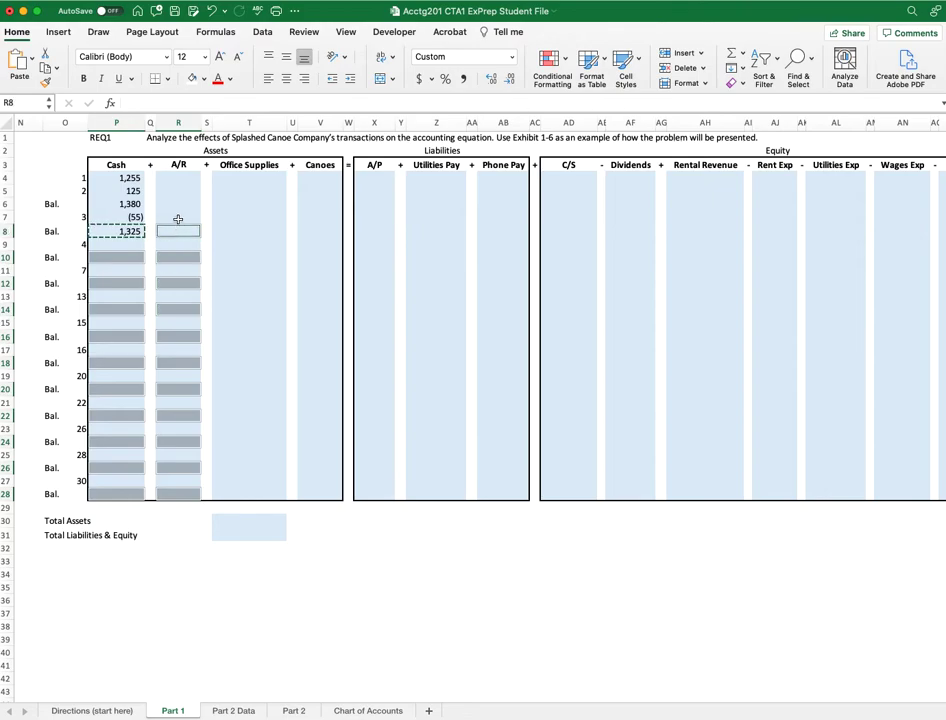
pyautogui.keyDown('super'); pyautogui.click(177, 202); pyautogui.keyUp('super')
pyautogui.press('super+v')
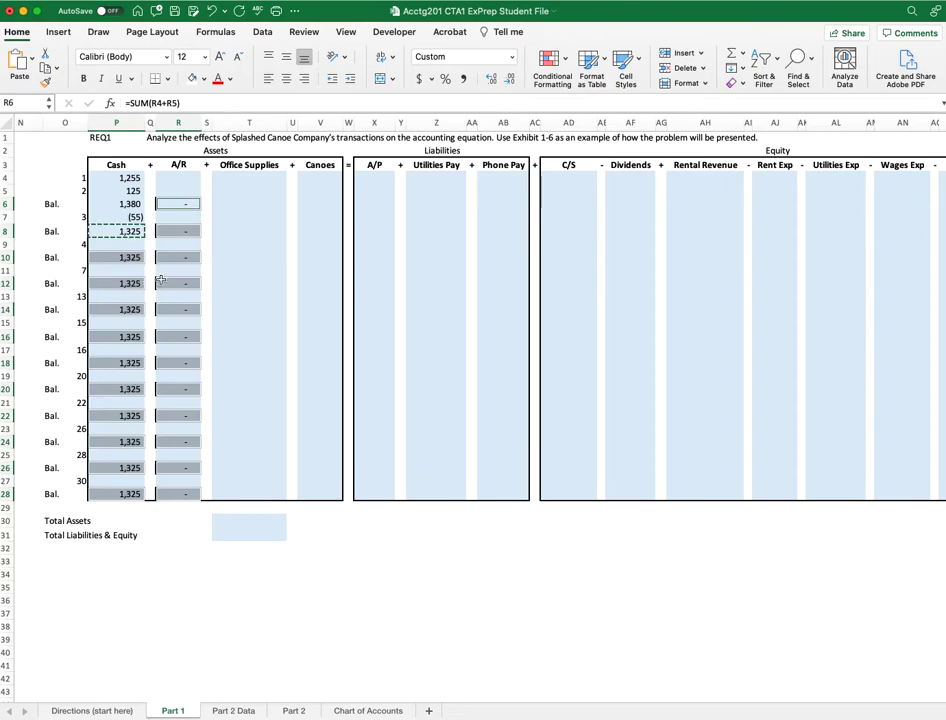
# Step: Remove all borders from the A/R cells R6:R28
pyautogui.click(270, 325)
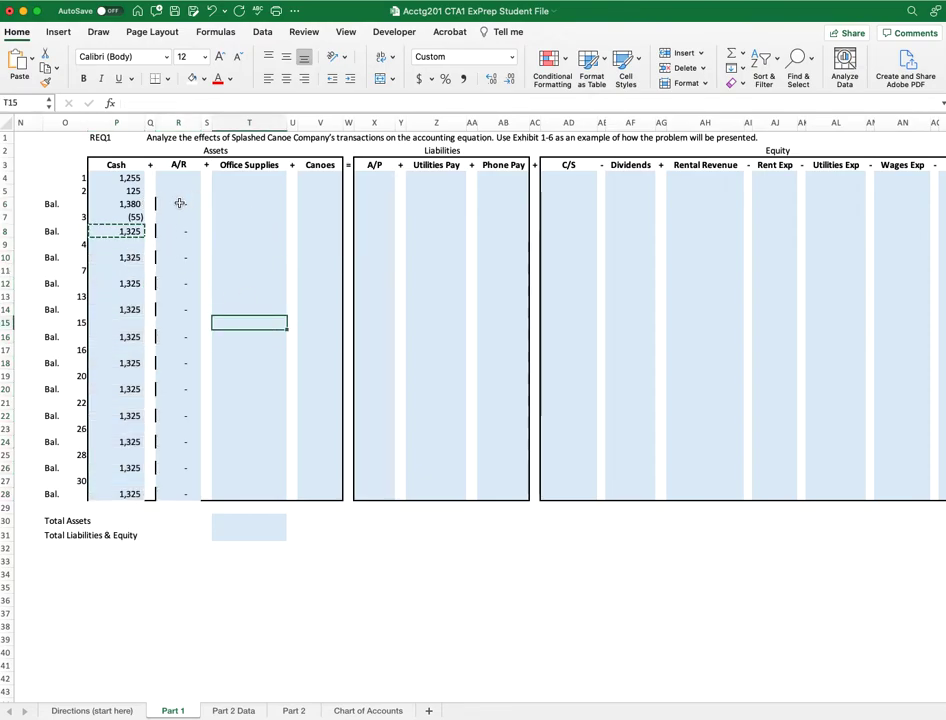
pyautogui.moveTo(170, 490); pyautogui.dragTo(159, 334)
pyautogui.moveTo(173, 203); pyautogui.dragTo(190, 492)
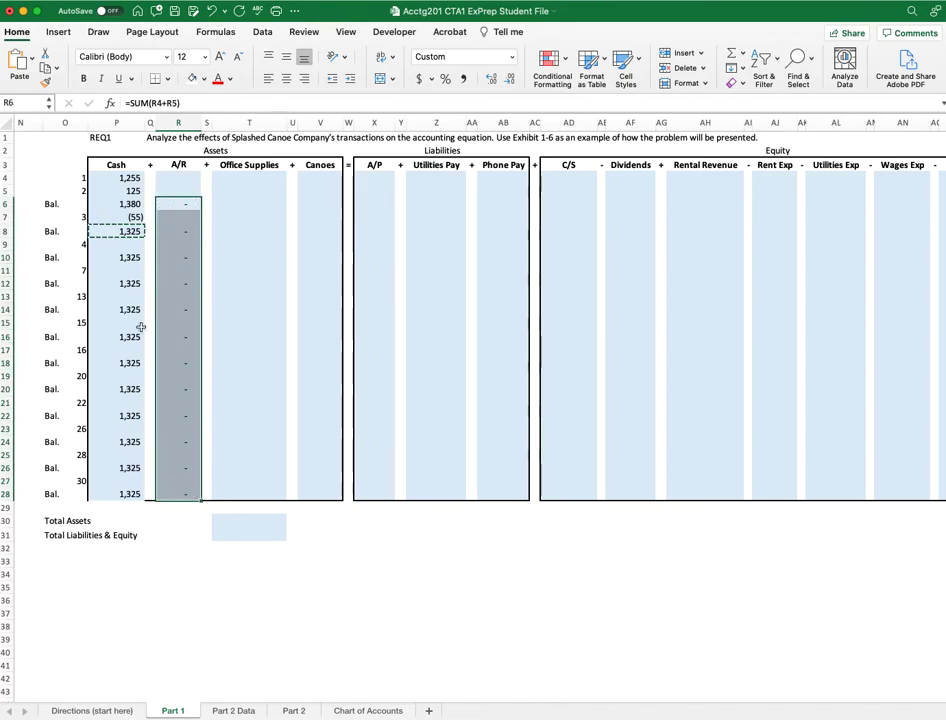
pyautogui.click(169, 79)
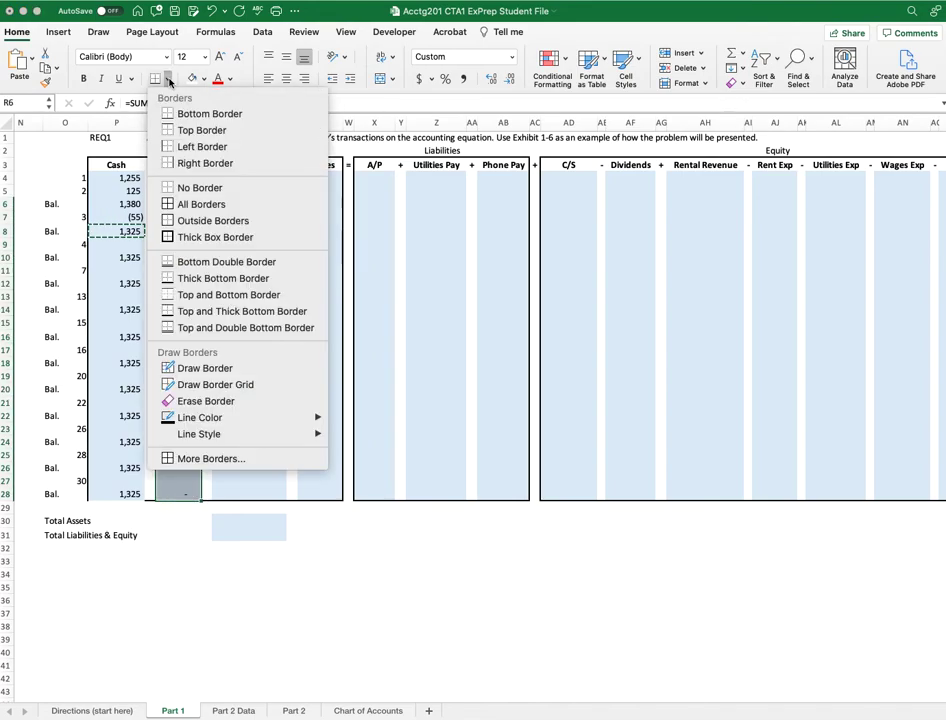
pyautogui.click(200, 187)
pyautogui.click(149, 590)
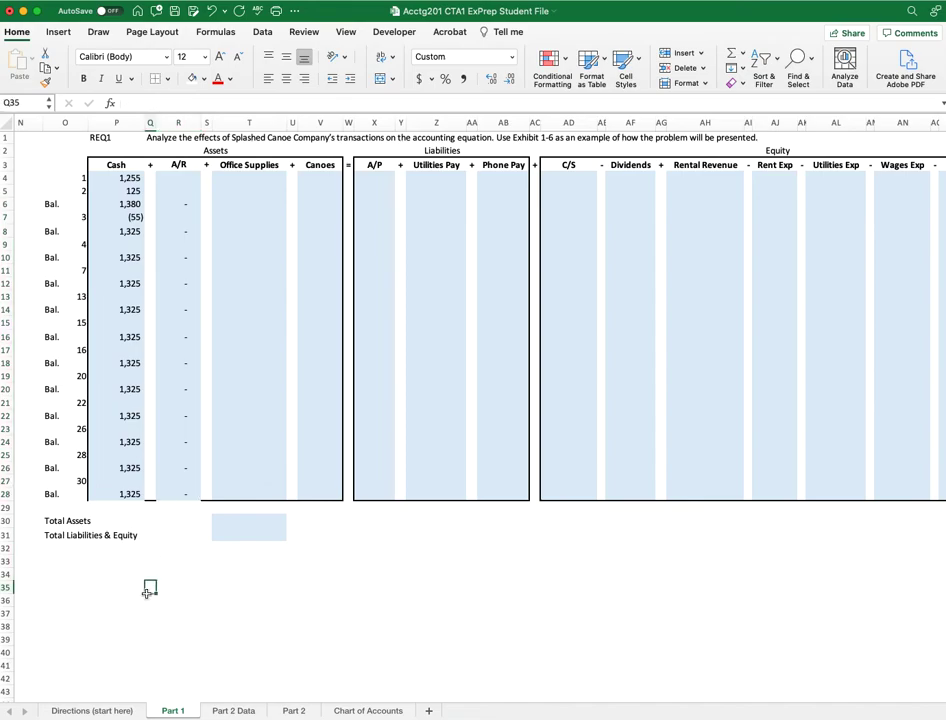
# Step: Enter a sample amount of 12 in both A/R cells R4 and R5, for transactions 1 and 2
pyautogui.click(183, 181)
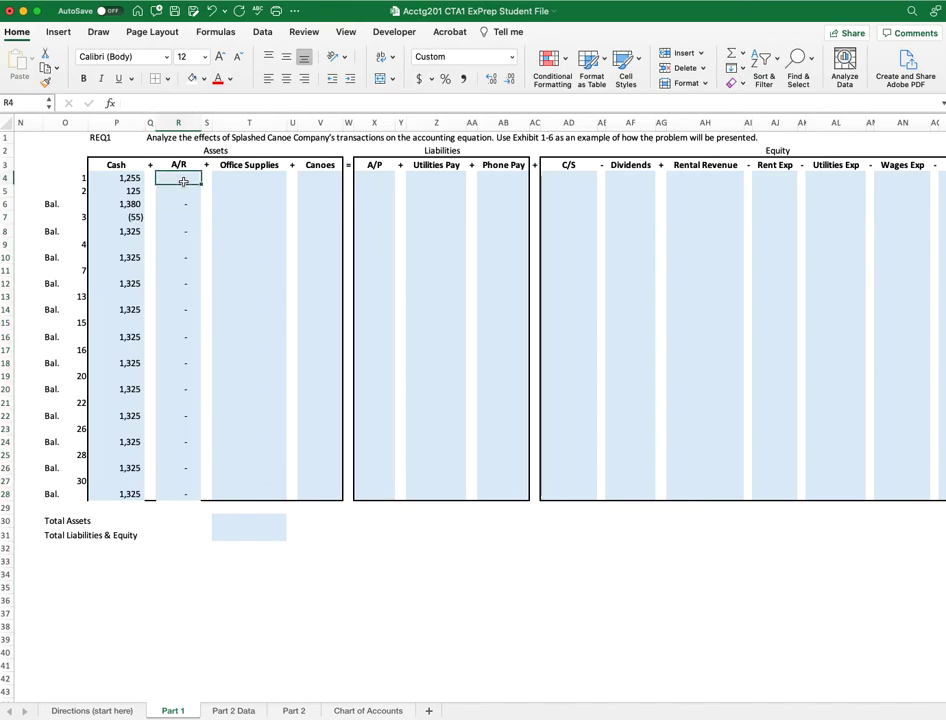
pyautogui.write('12')
pyautogui.press('Return')
pyautogui.write('12')
pyautogui.press('Return')
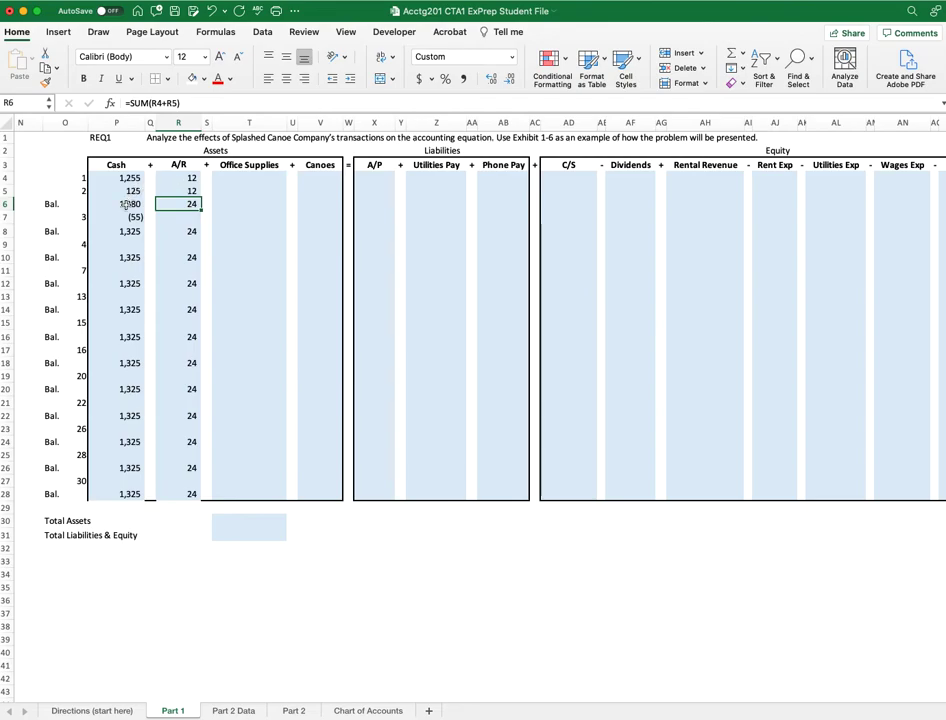
# Step: Fill the balance formula from R6 across to V6 for Office Supplies and Canoes, and clear it from the spacer cells S6 and U6
pyautogui.moveTo(201, 210); pyautogui.dragTo(347, 217)
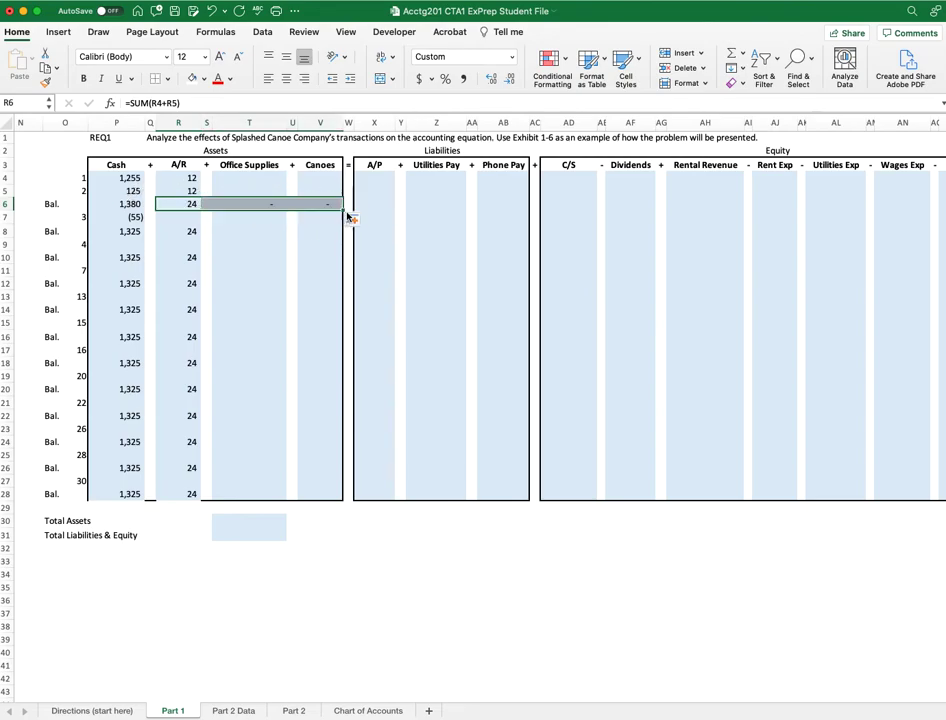
pyautogui.click(249, 229)
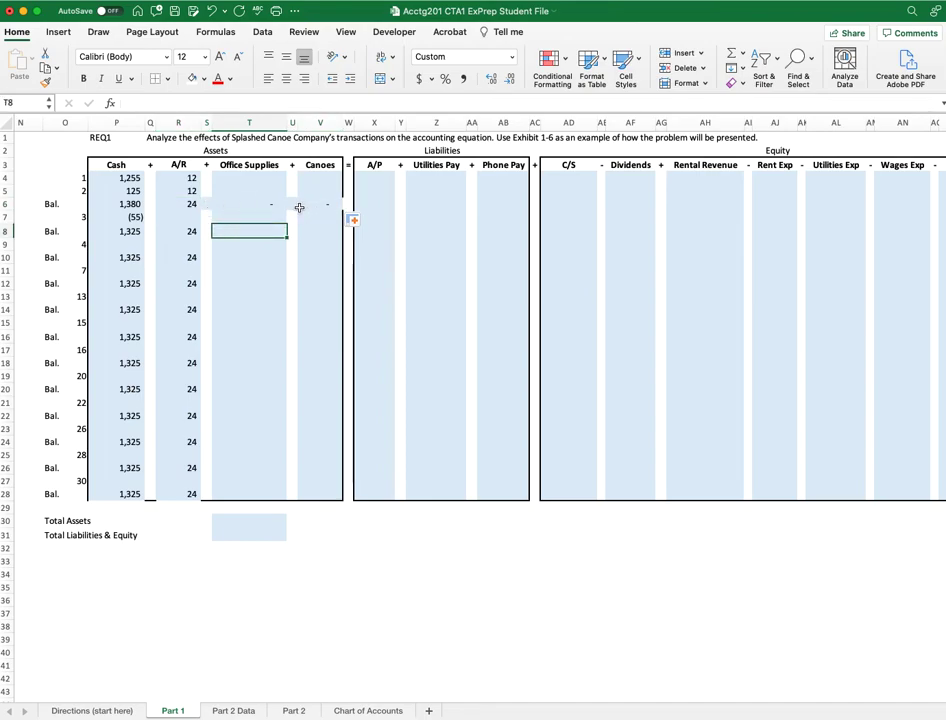
pyautogui.click(292, 204)
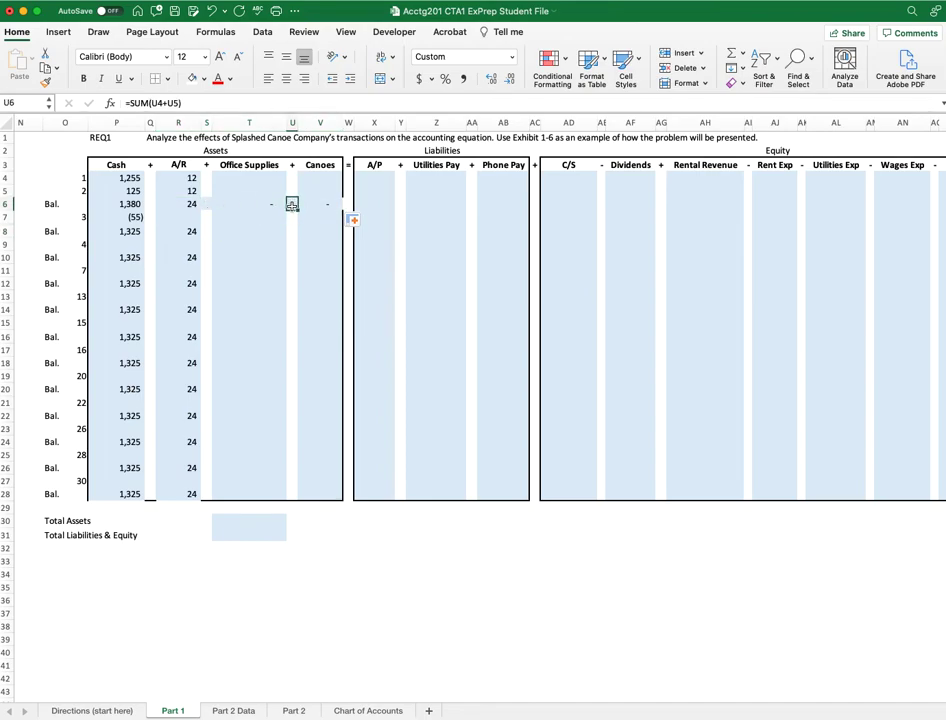
pyautogui.press('super+c')
pyautogui.click(208, 204)
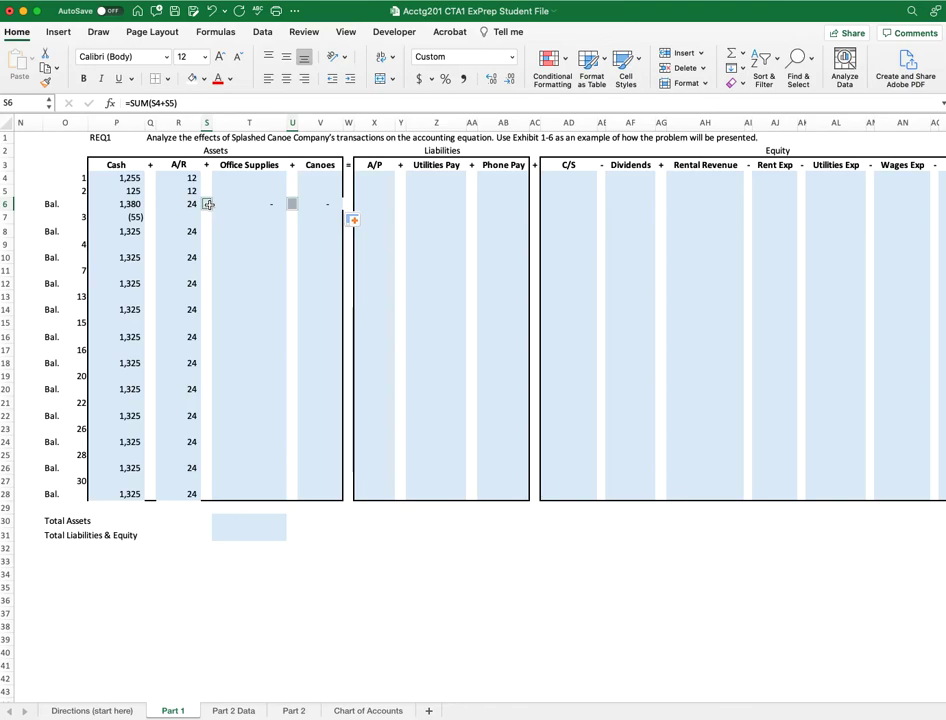
pyautogui.click(185, 270)
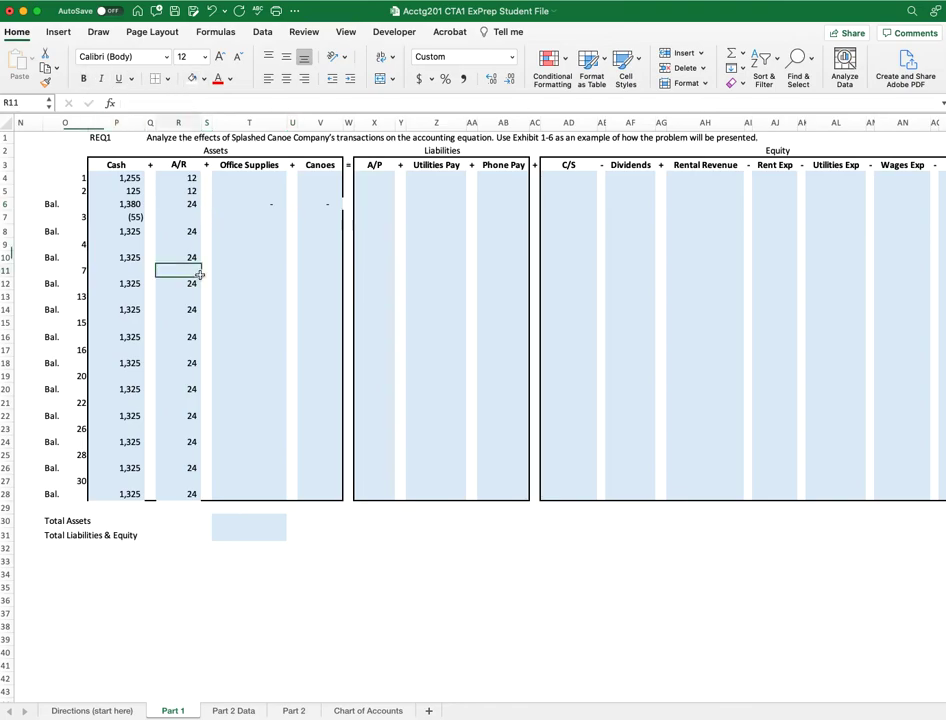